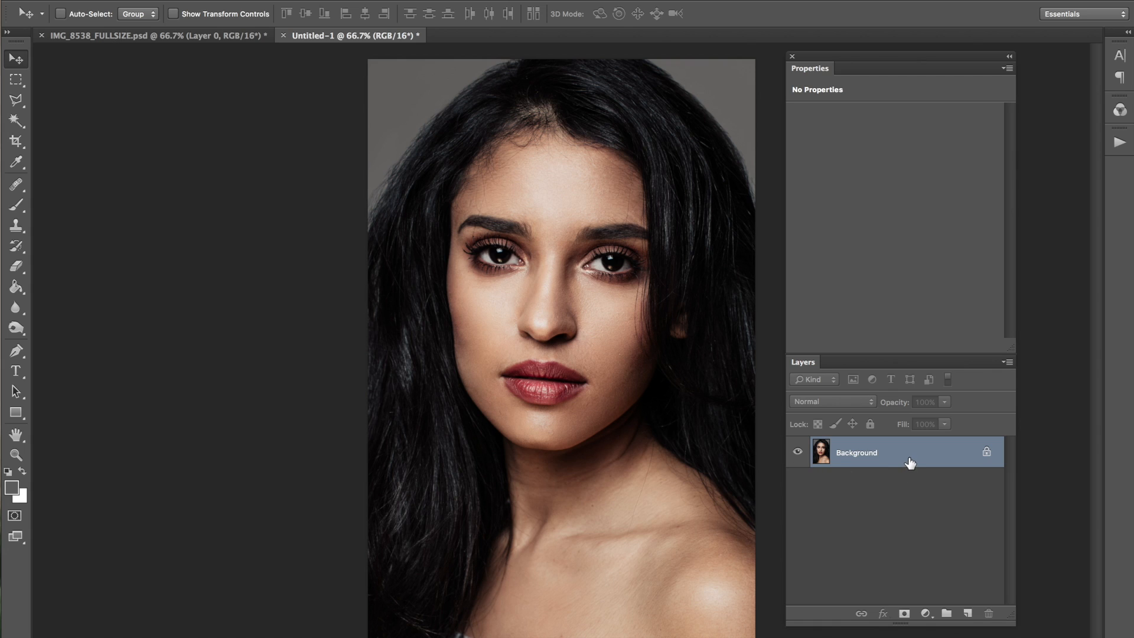
key(ctrl+j)
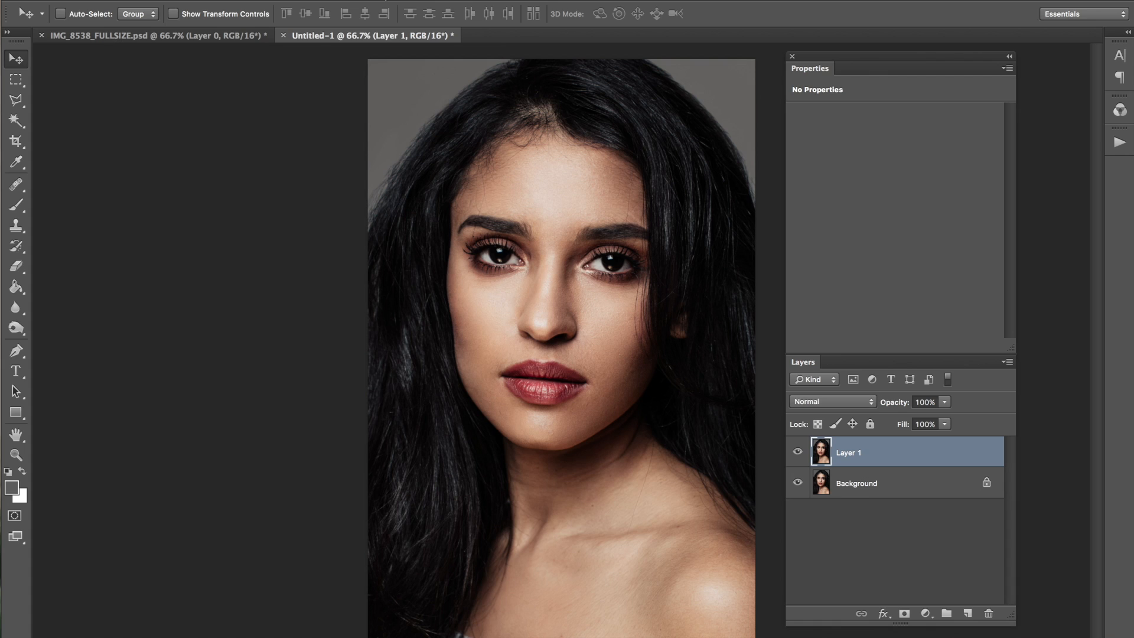
- Enter the Liquify filter on the portrait and pick the Pucker tool at size 300
click(377, 1)
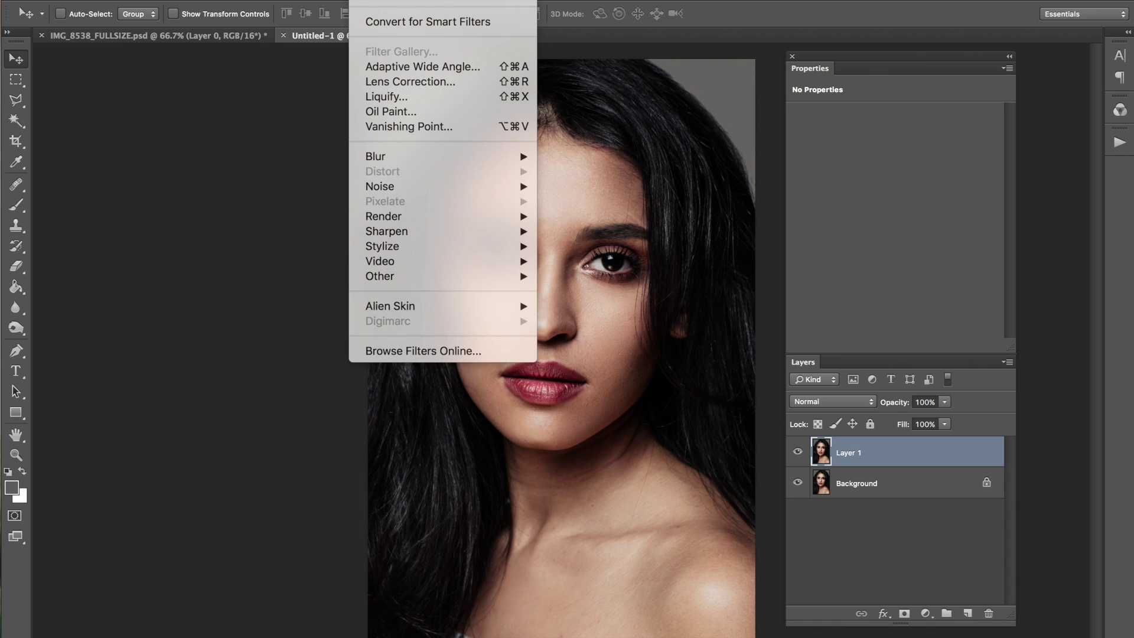
click(392, 97)
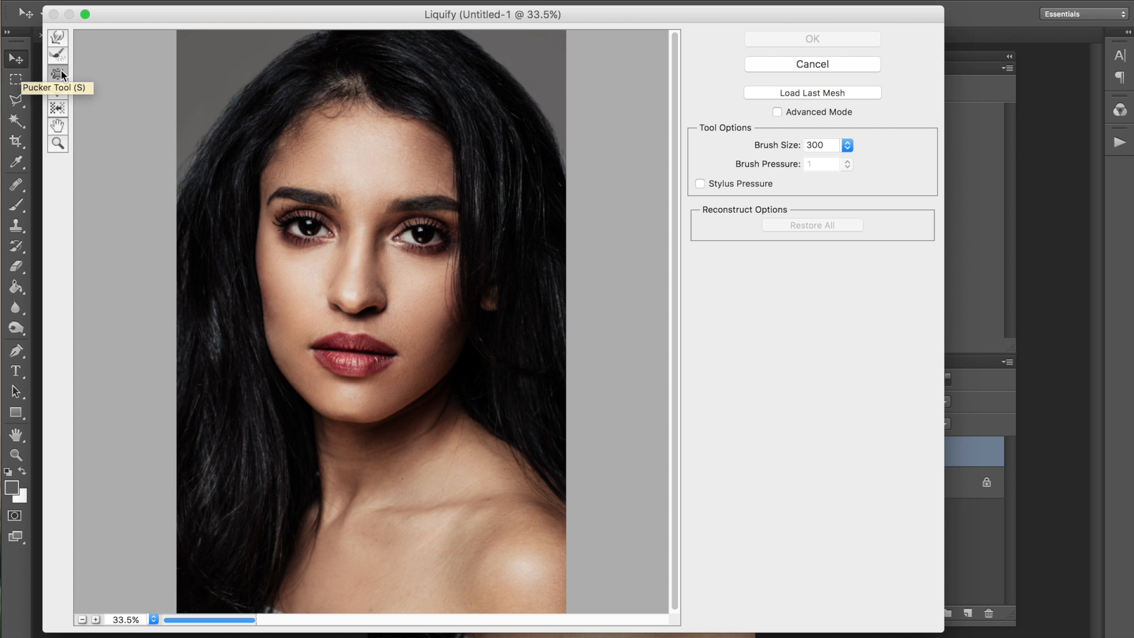
click(61, 71)
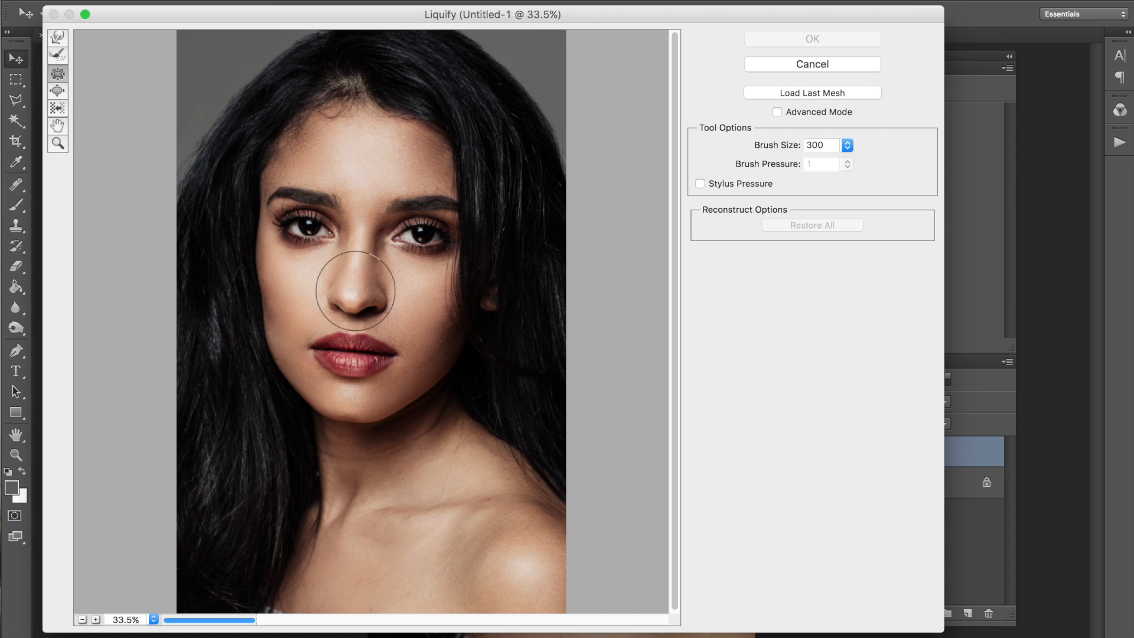
- Pinch the sides and tip of the nose inward so it looks smaller
drag(344, 271, 360, 297)
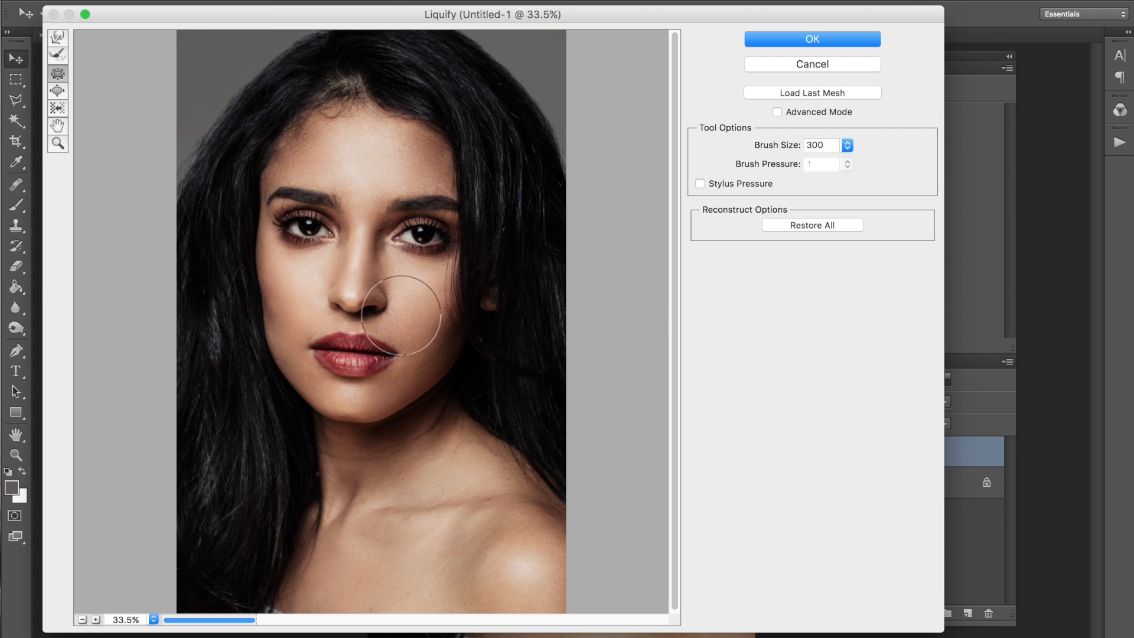
click(353, 293)
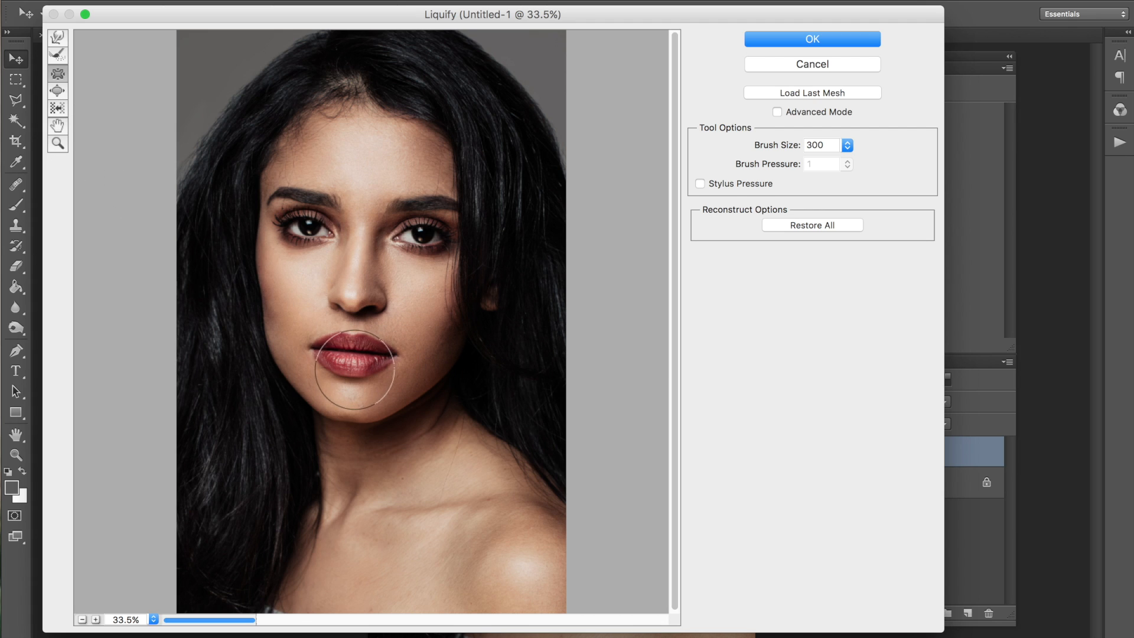
- Switch to the Bloat tool to swell the lips fuller
click(57, 89)
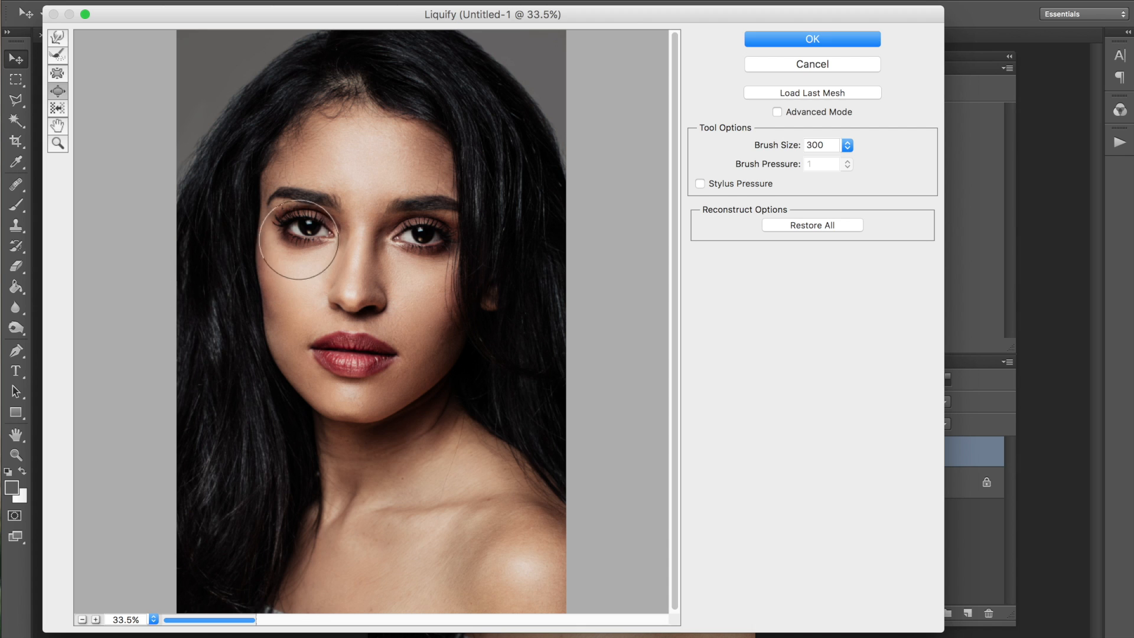
- Zoom the preview in and reduce the Bloat brush to 250 for enlarging the eyes
key(ctrl+plus)
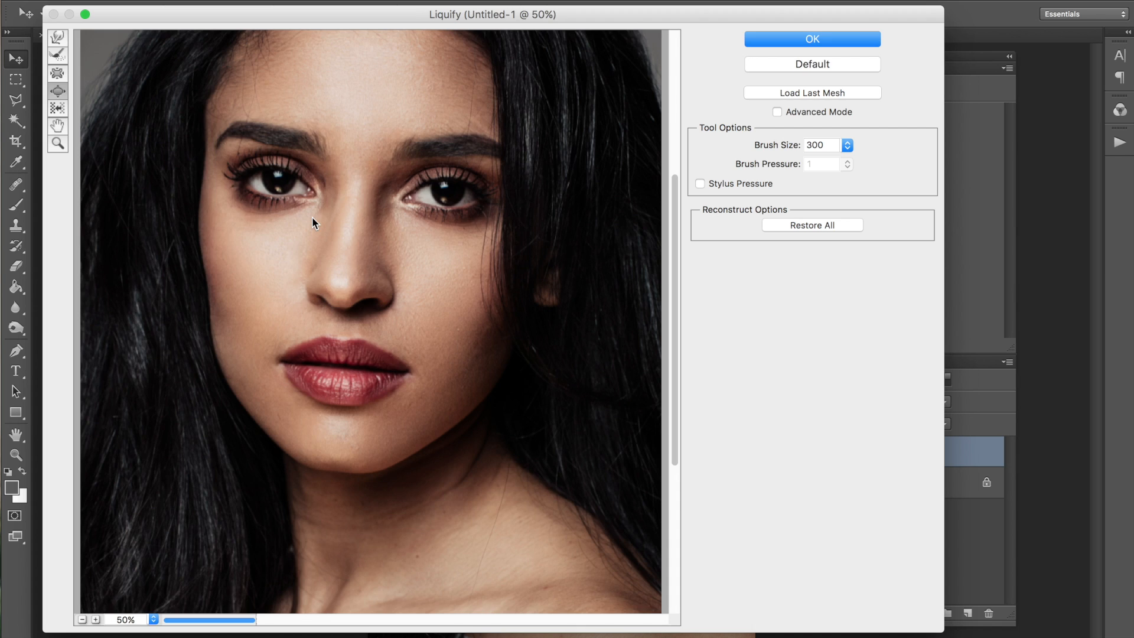
key(bracketleft)
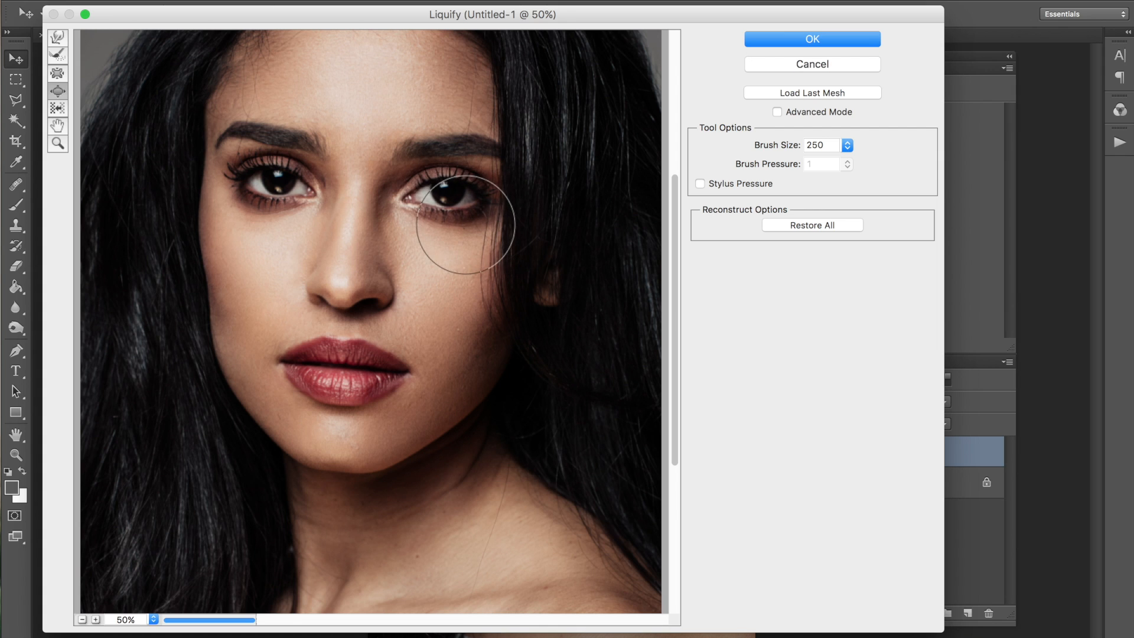
alt+scroll(455, 112, down, 1)
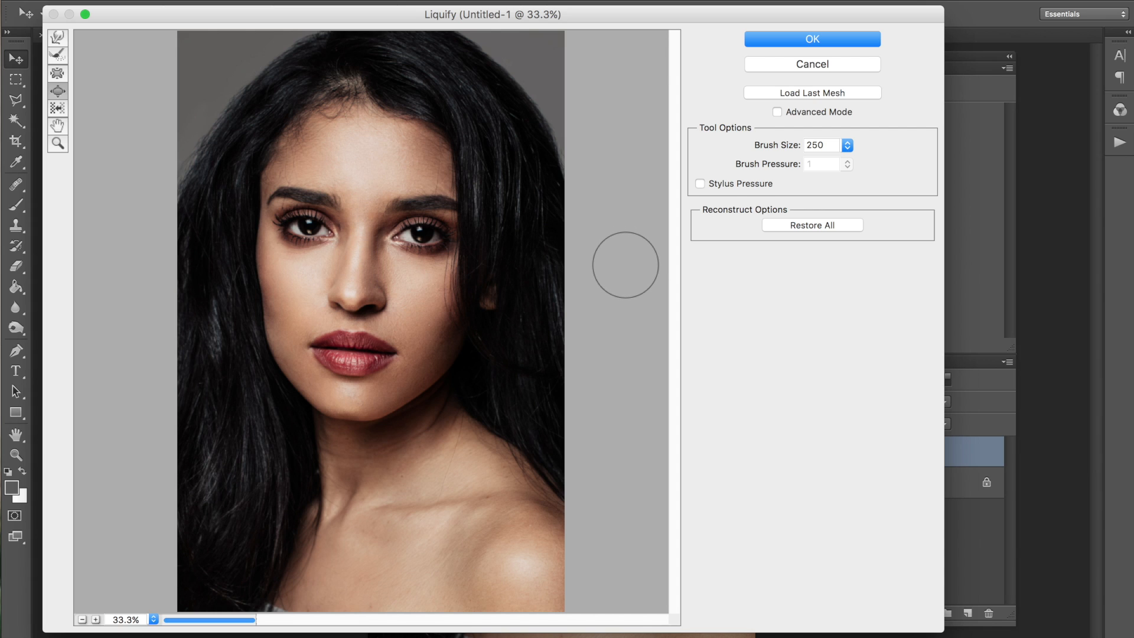
- Switch to Forward Warp at size 500 to push the jaw edges inward
click(55, 41)
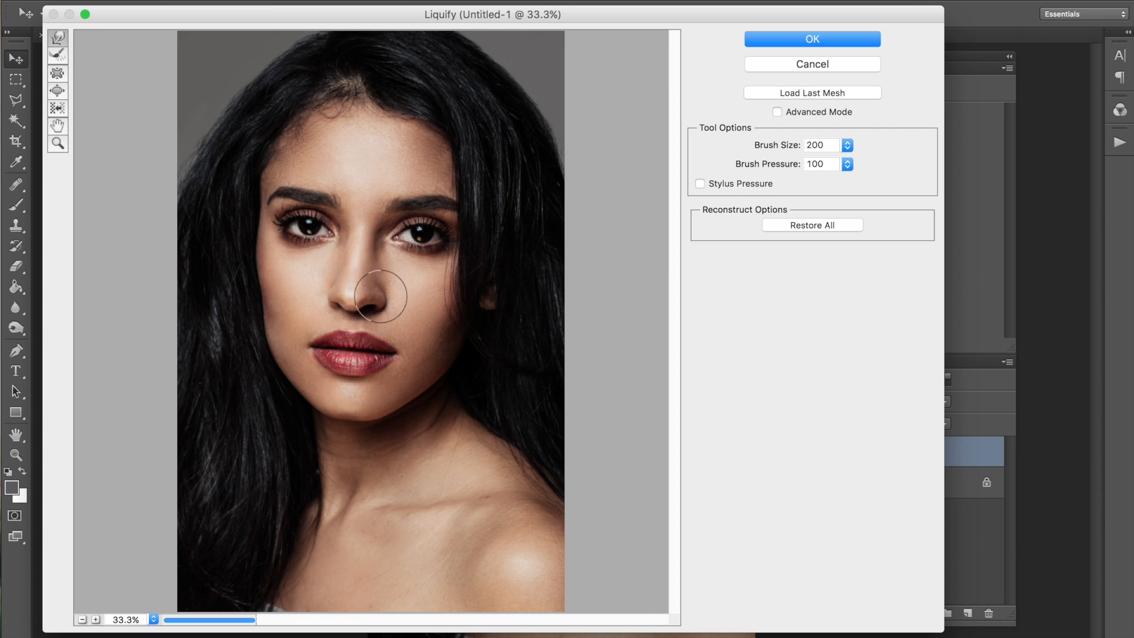
key(bracketright)
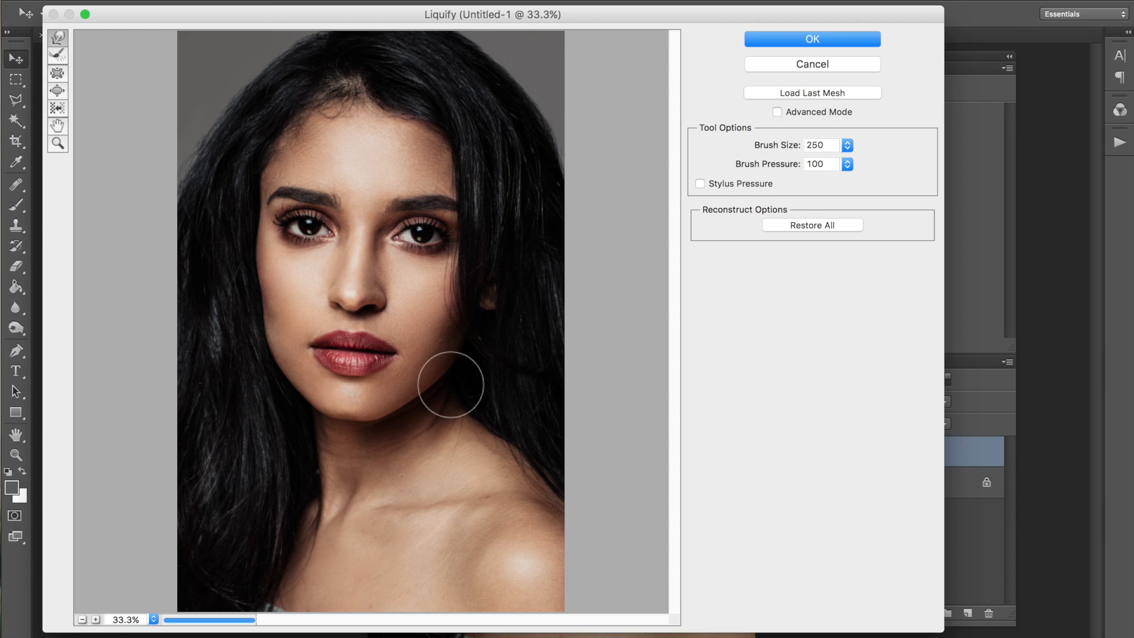
key(bracketright)
key(bracketright)
key(bracketright)
key(bracketright)
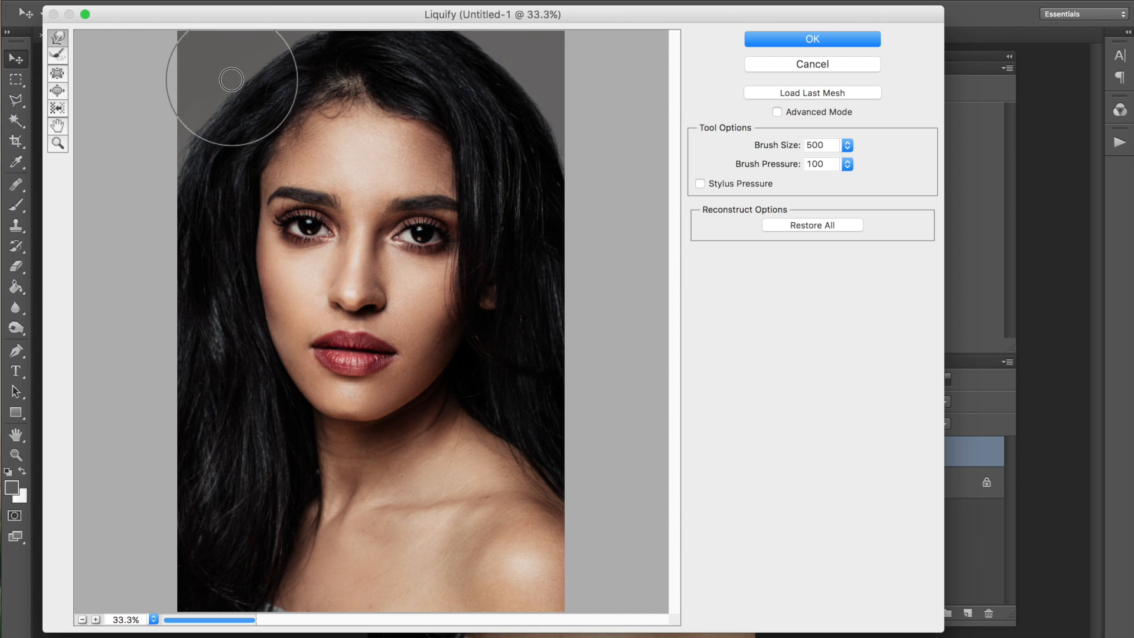
- Push the upper-left hair edge outward into the grey background for more volume
drag(205, 119, 267, 38)
mouse_move(441, 38)
mouse_down()
mouse_move(565, 176)
mouse_move(557, 203)
mouse_move(587, 271)
mouse_up()
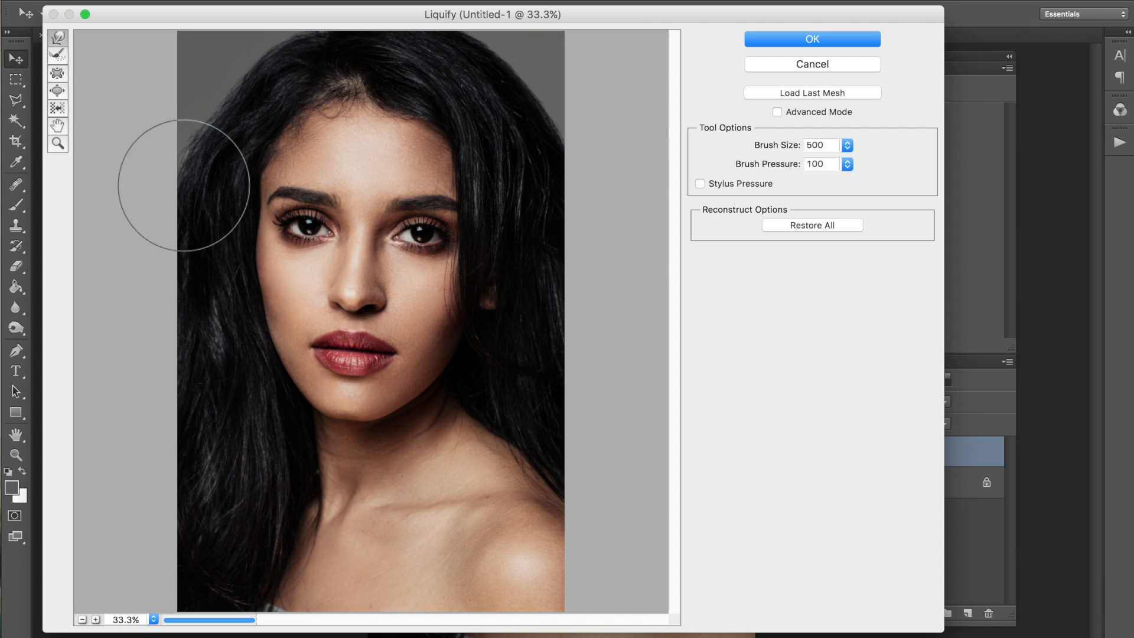
mouse_move(185, 185)
mouse_down()
mouse_move(228, 89)
mouse_move(210, 107)
mouse_move(203, 177)
mouse_move(204, 101)
mouse_move(203, 189)
mouse_move(190, 172)
mouse_move(215, 216)
mouse_up()
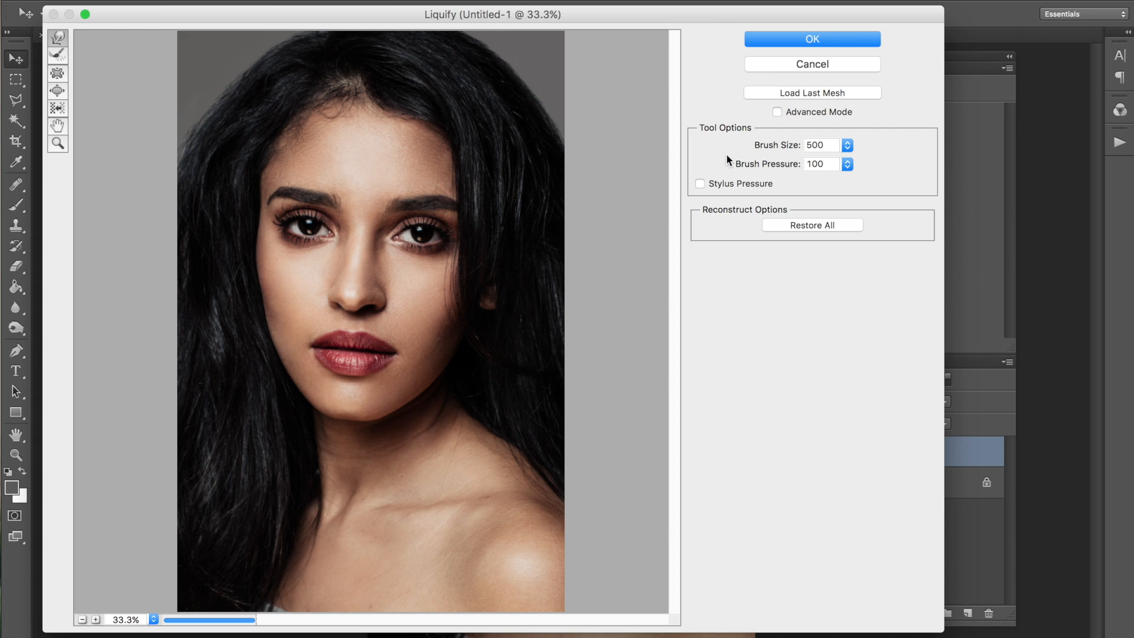
- Commit the Liquify edits to Layer 1 and toggle its visibility against the Background, zoomed in on the face
click(778, 44)
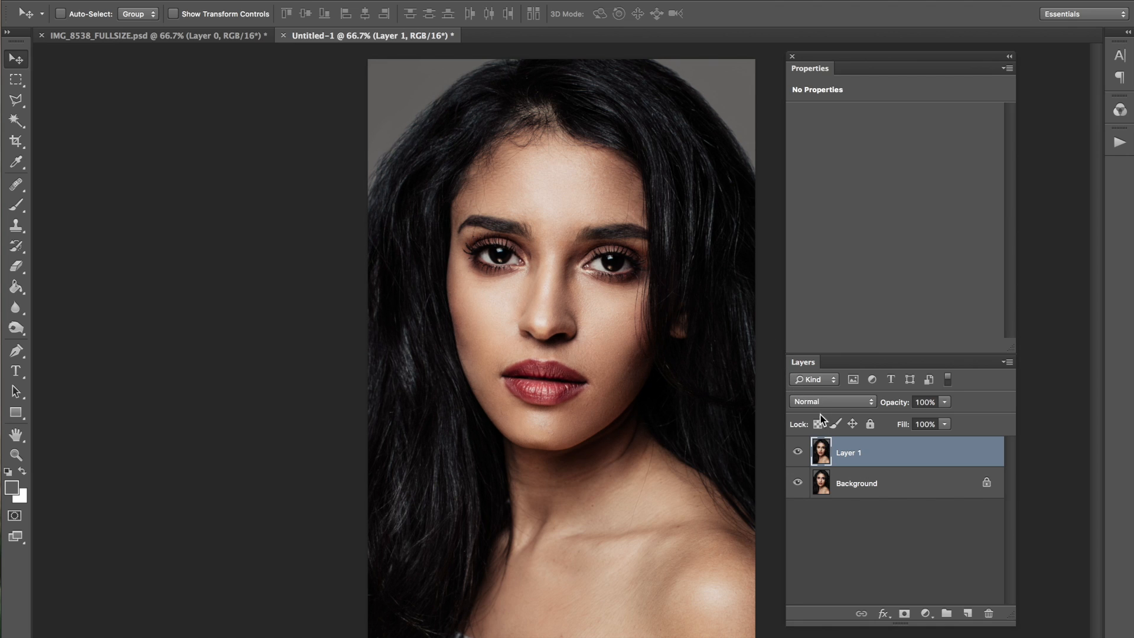
click(797, 453)
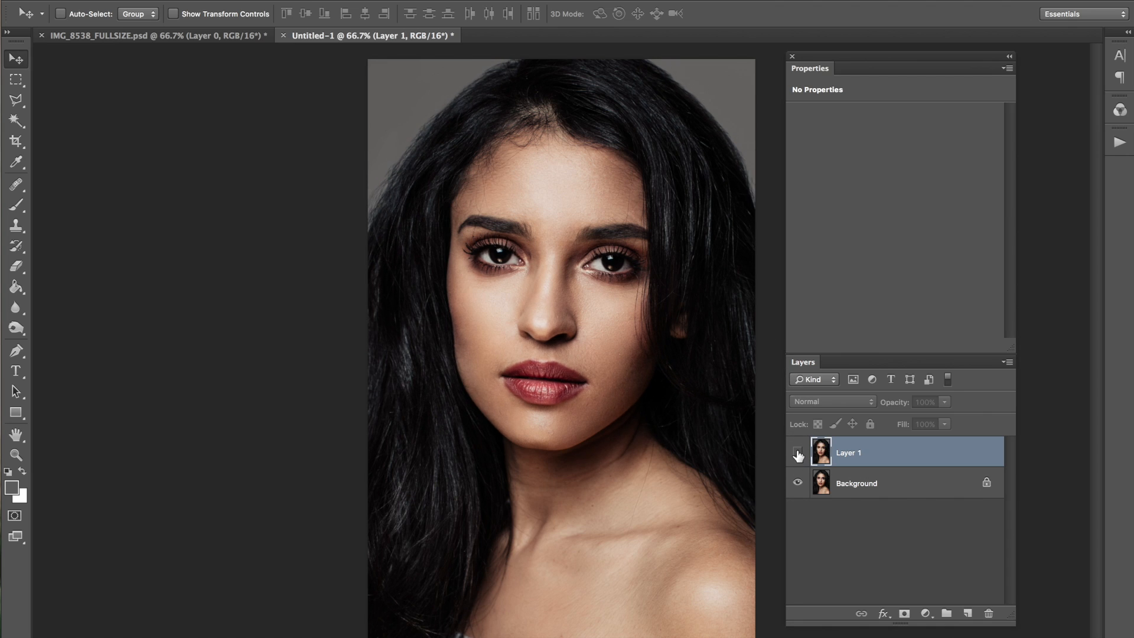
click(798, 454)
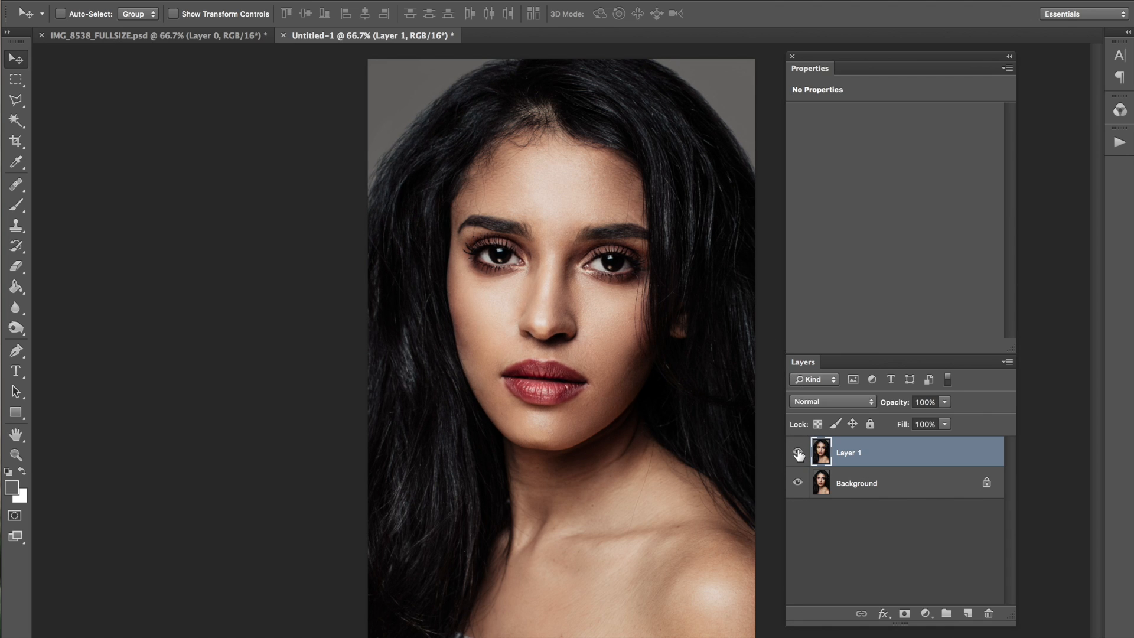
click(799, 454)
key(ctrl+plus)
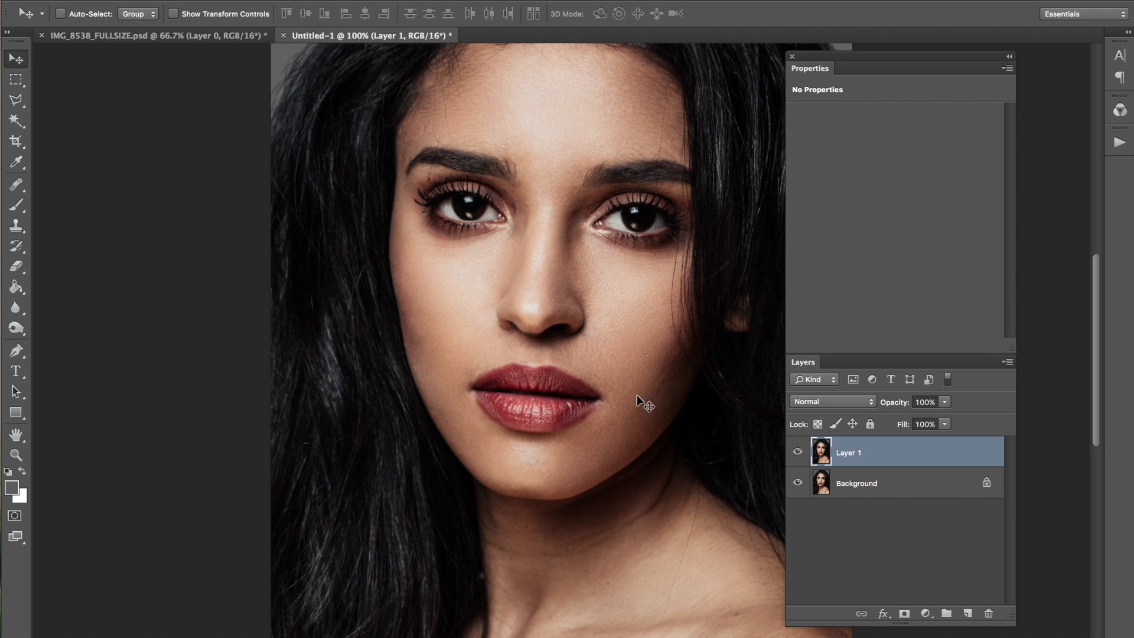
drag(636, 395, 570, 463)
- Toggle Layer 1 a few more times and zoom back out to compare the whole portrait before and after
click(797, 453)
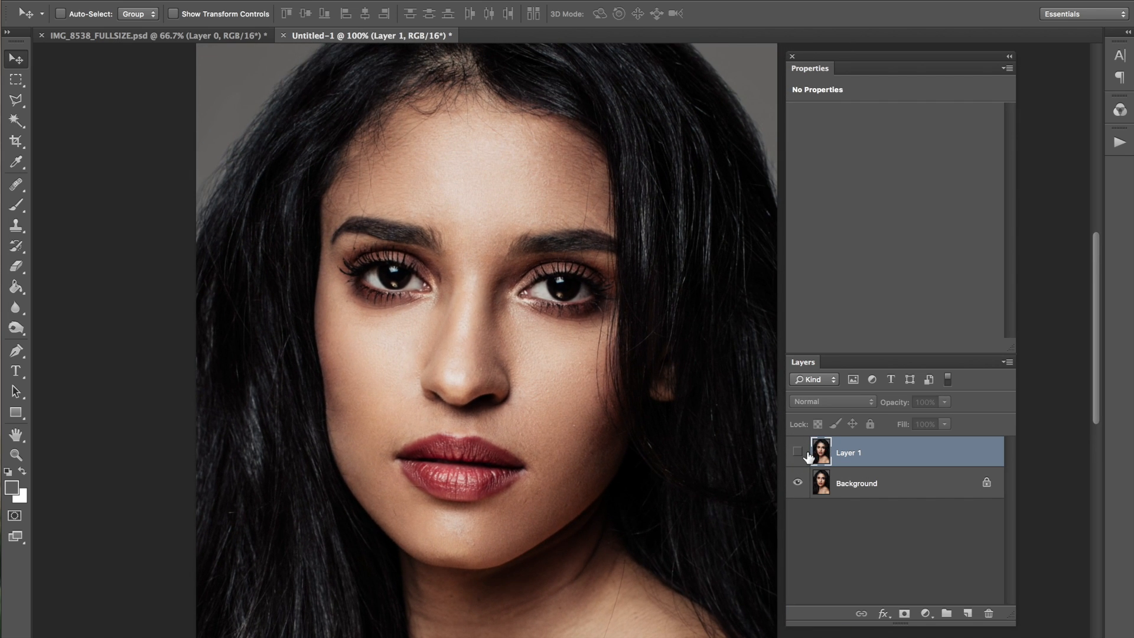
click(798, 453)
click(798, 453)
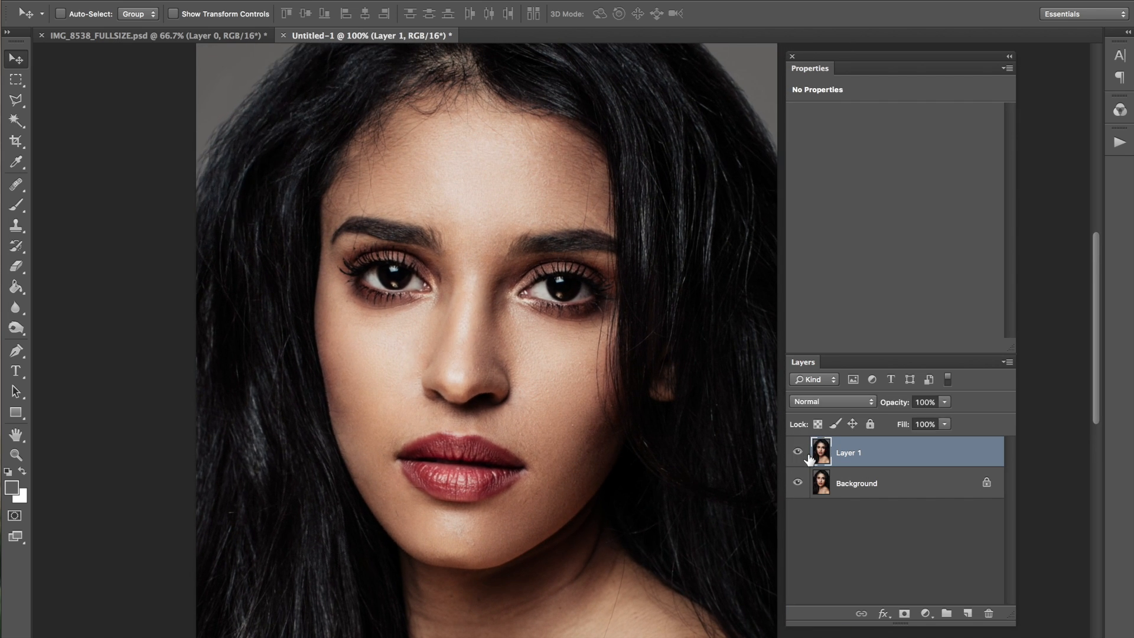
key(ctrl+minus)
click(797, 453)
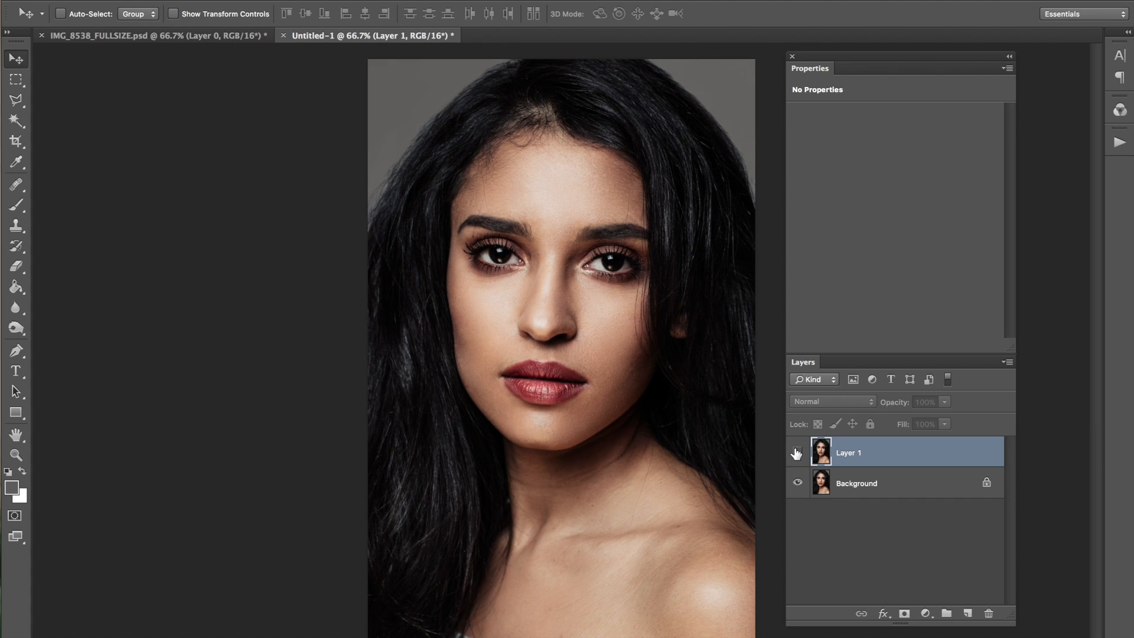